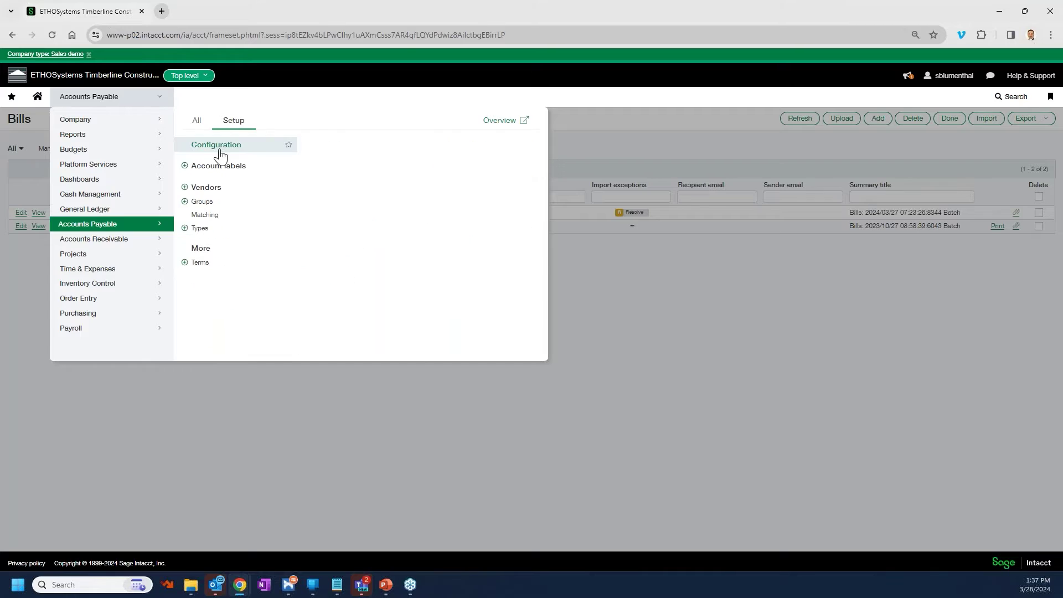
# Open the Accounts Payable configuration and review the entities listed in the bill upload settings under Bill automation settings
pyautogui.click(219, 146)
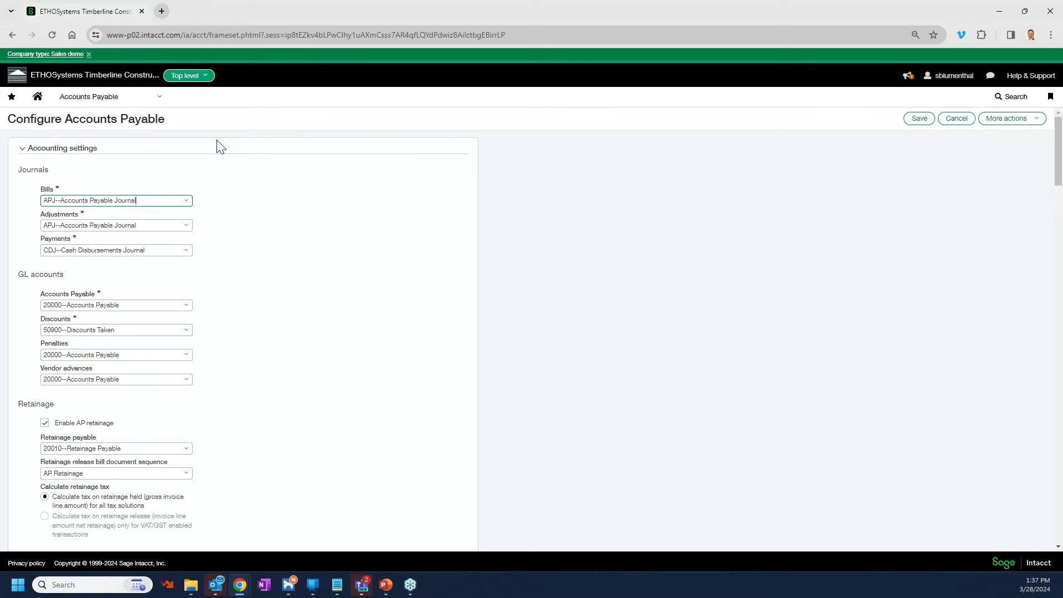
pyautogui.scroll(-10, 297, 309)
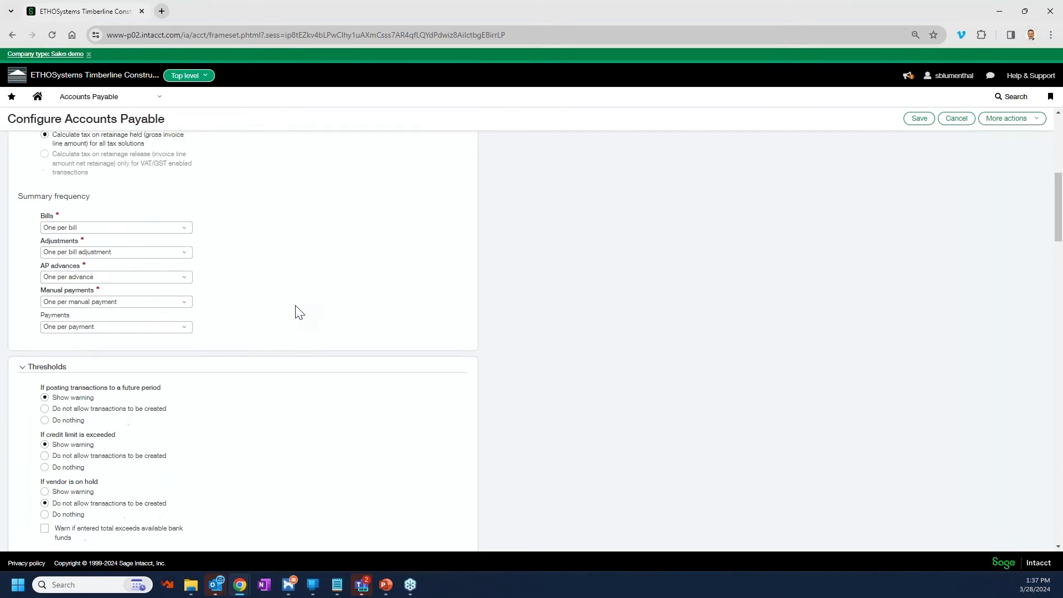
pyautogui.scroll(-10, 297, 309)
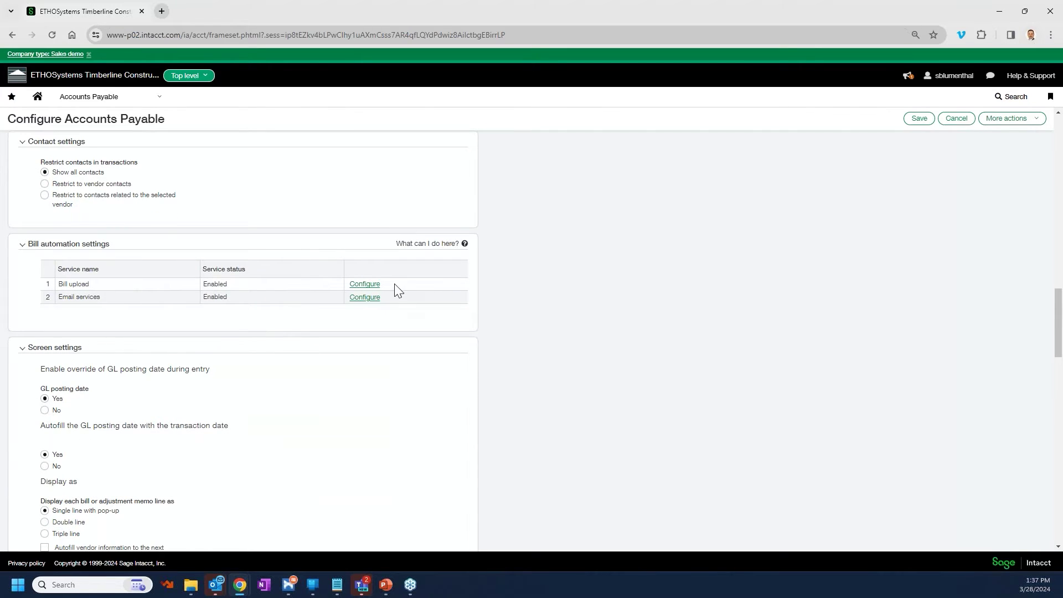
pyautogui.click(375, 287)
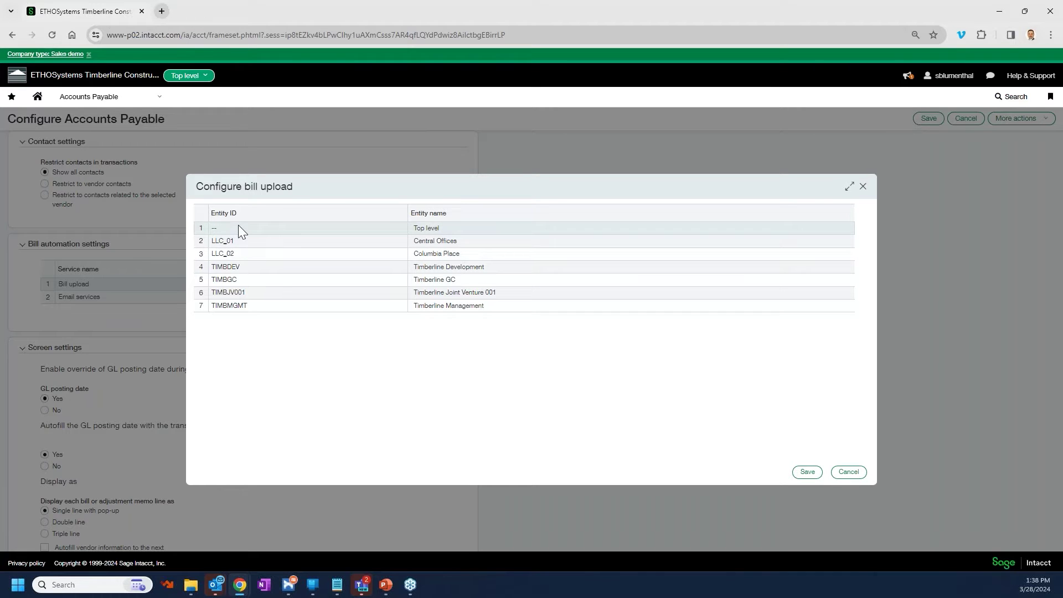
pyautogui.click(864, 187)
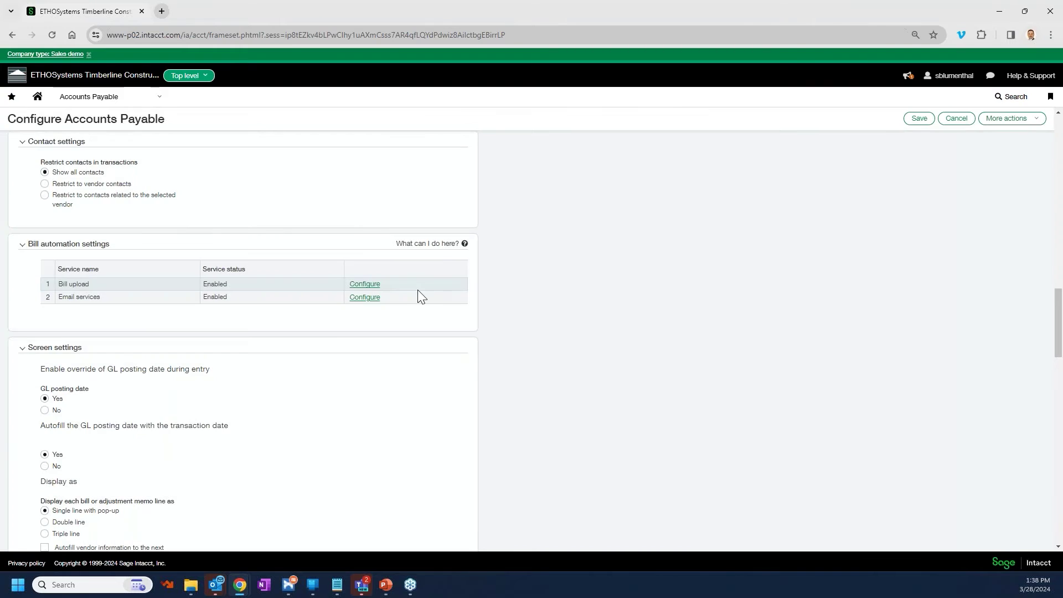
# Review the email services configuration, including the entity mailboxes and the bill line-item generation options, and close it without saving
pyautogui.click(366, 297)
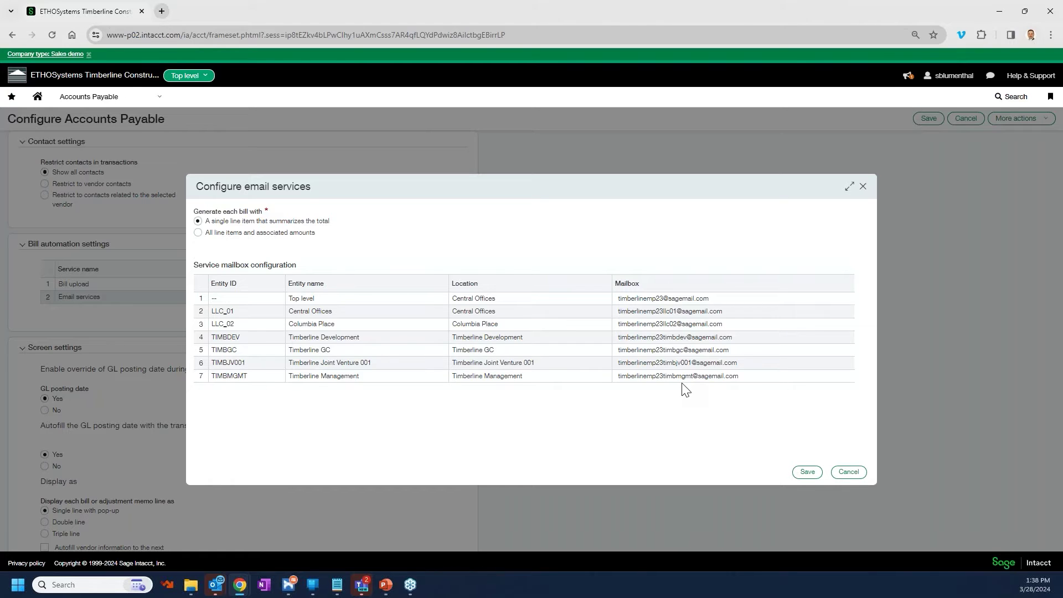
pyautogui.tripleClick(646, 299)
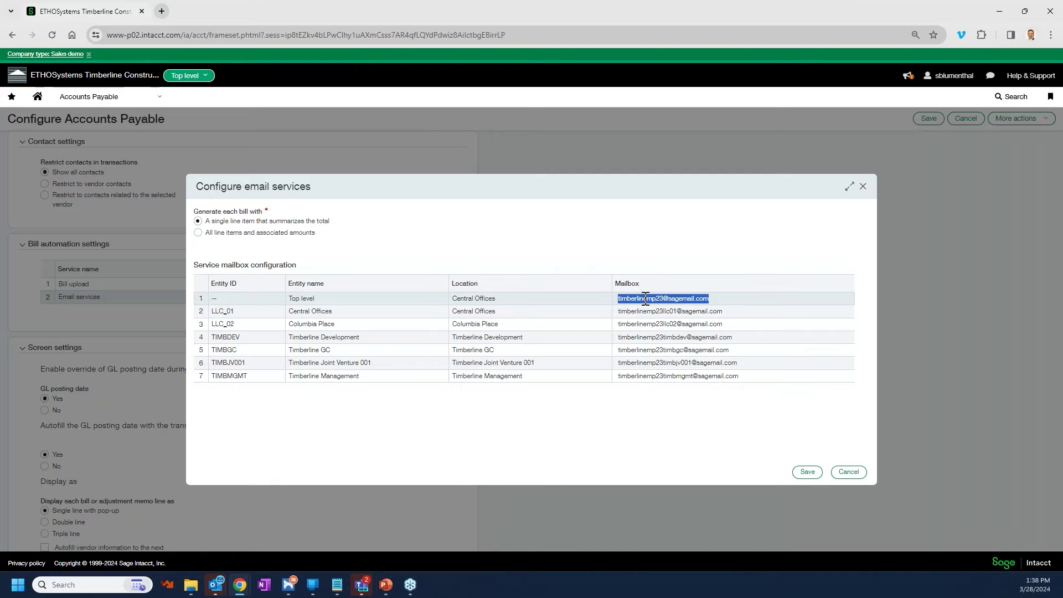
pyautogui.click(639, 316)
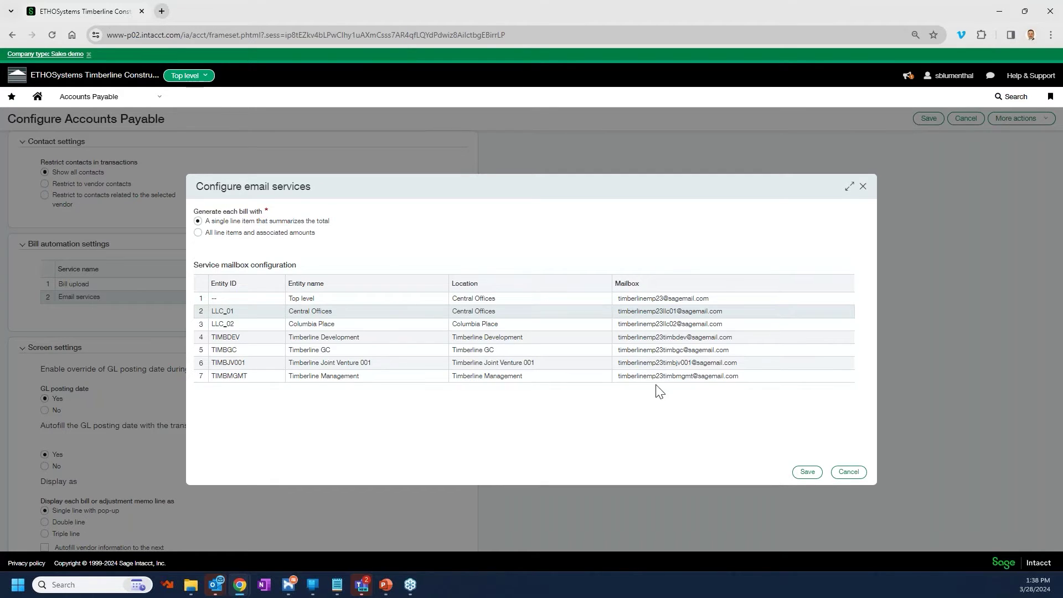
pyautogui.tripleClick(665, 304)
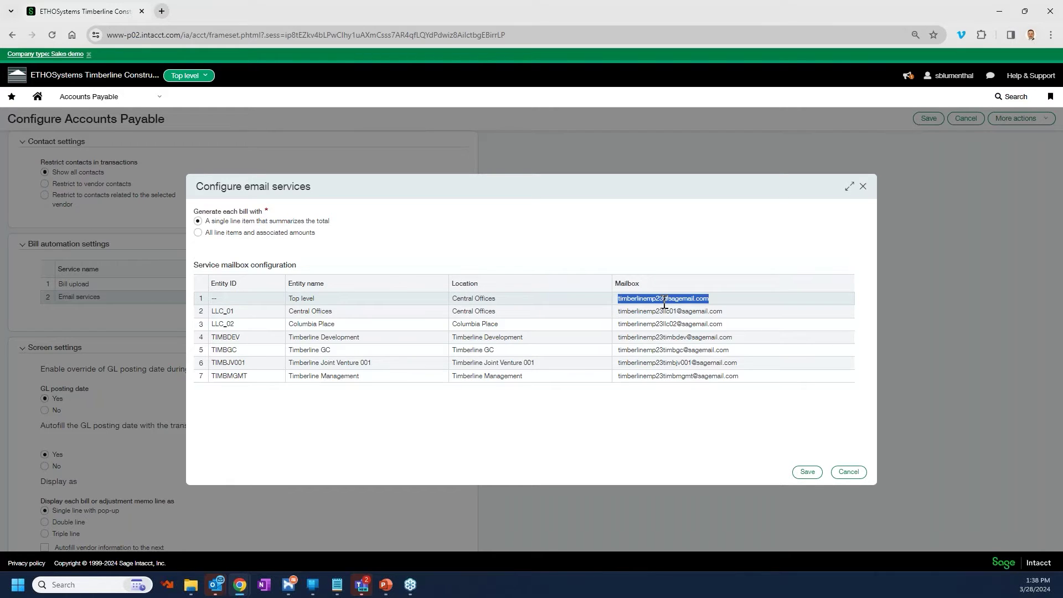
pyautogui.click(265, 244)
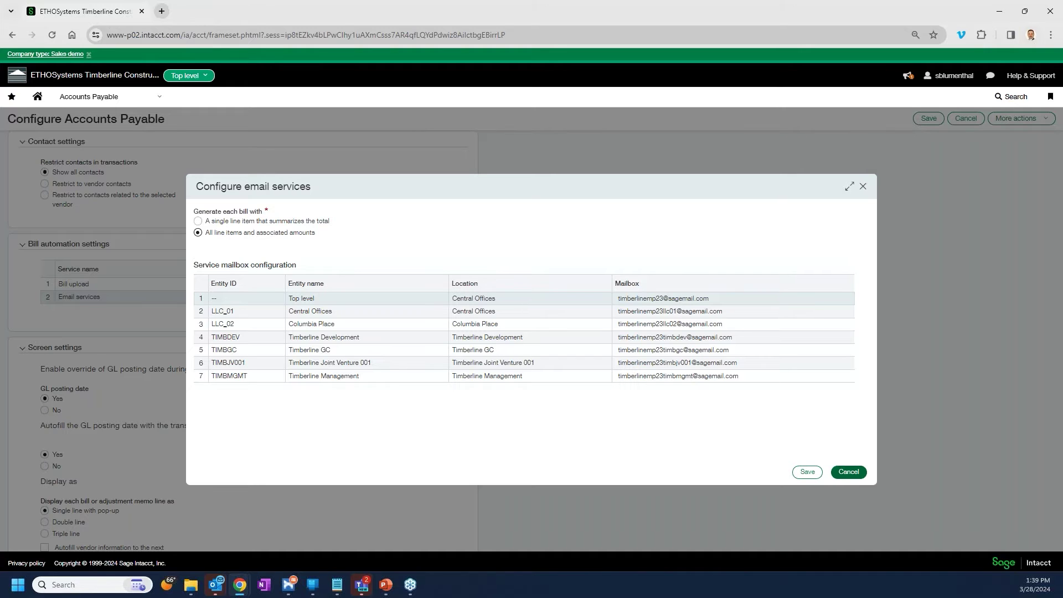
pyautogui.click(854, 474)
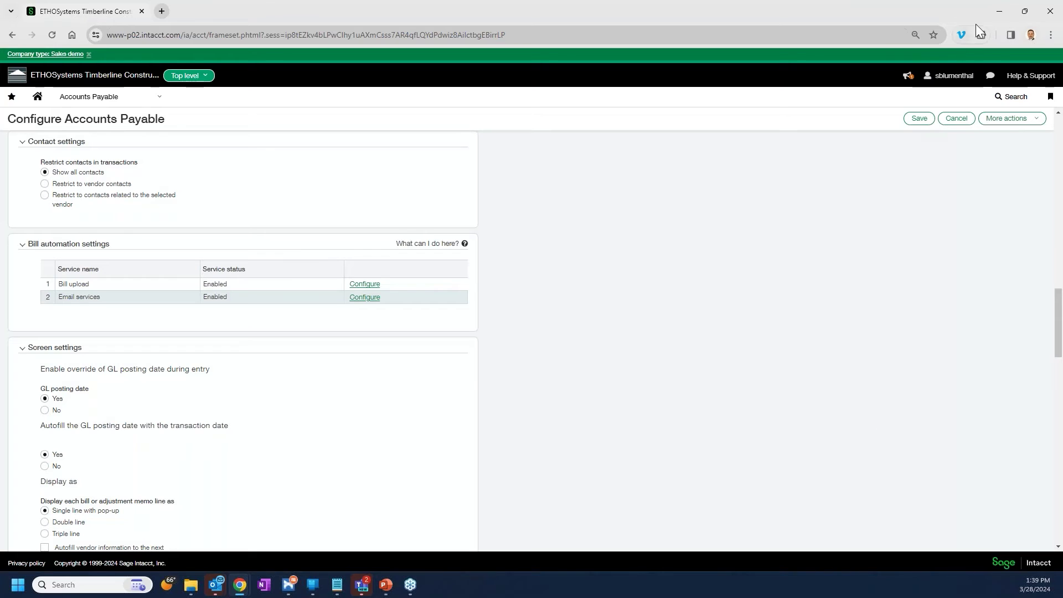
pyautogui.click(999, 11)
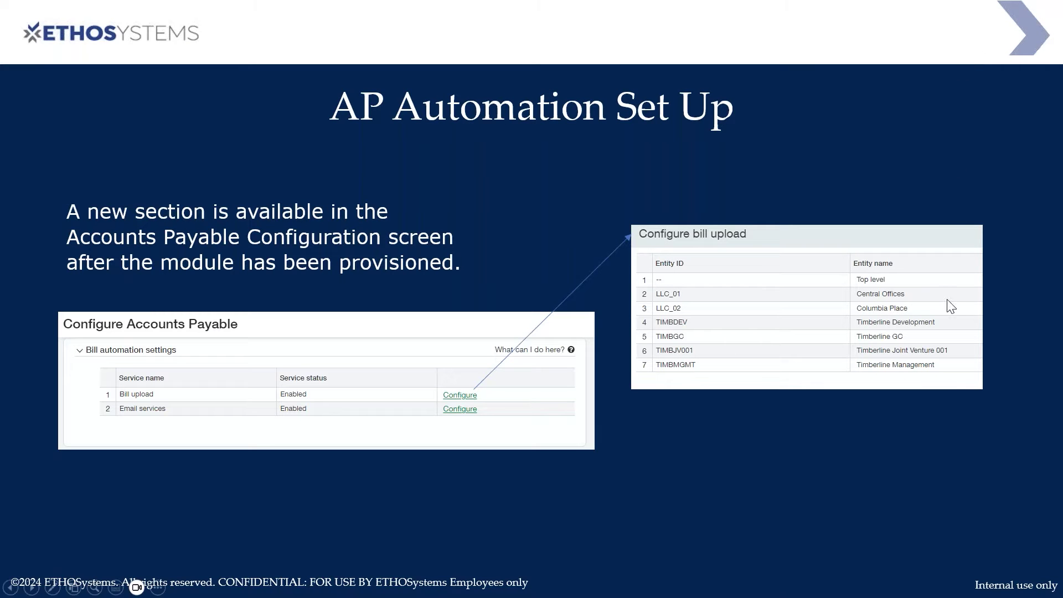
pyautogui.click(879, 427)
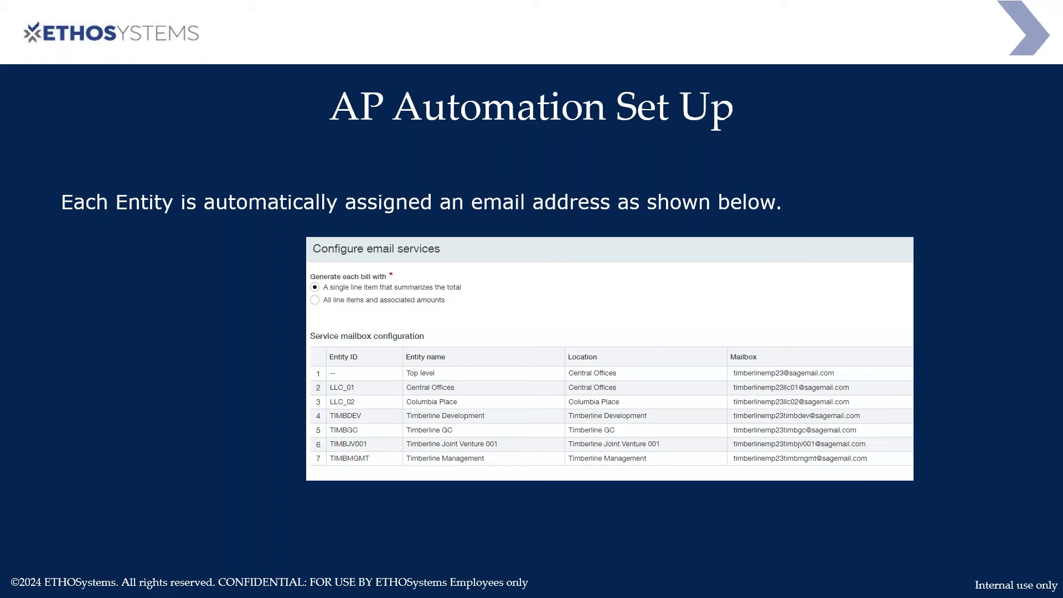
pyautogui.click(512, 311)
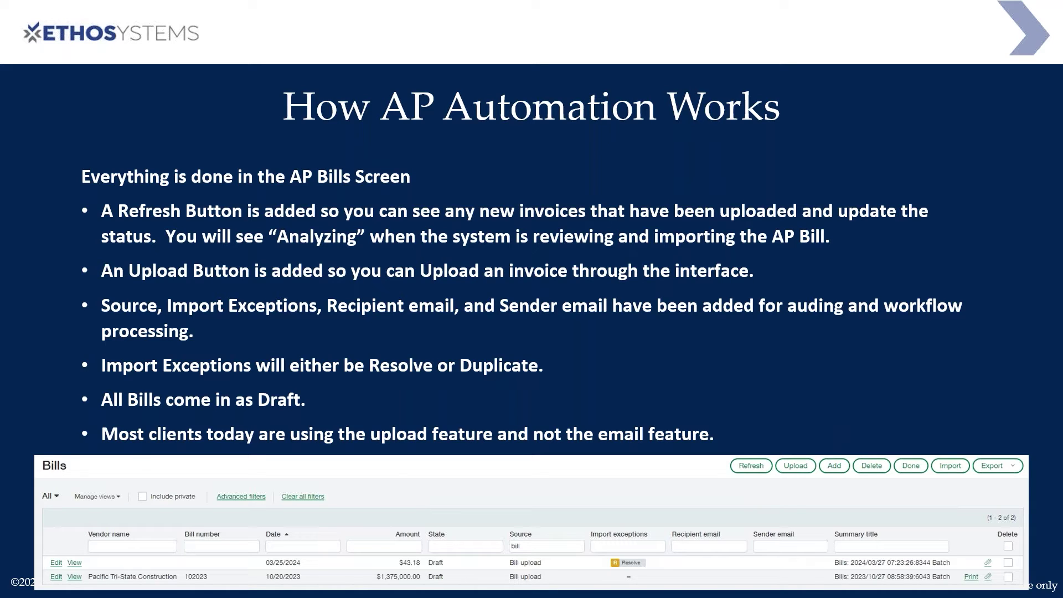
# Return to Sage Intacct, open the Accounts Payable bills list and filter it by the source "bill"
pyautogui.hotkey('alt', 'Tab')
pyautogui.click(91, 96)
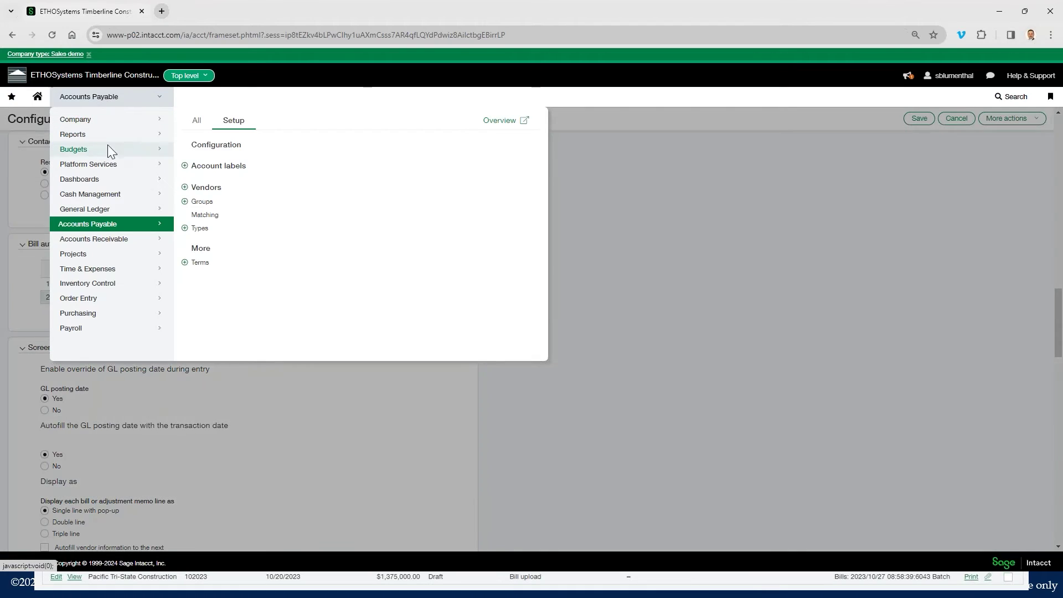
pyautogui.click(196, 121)
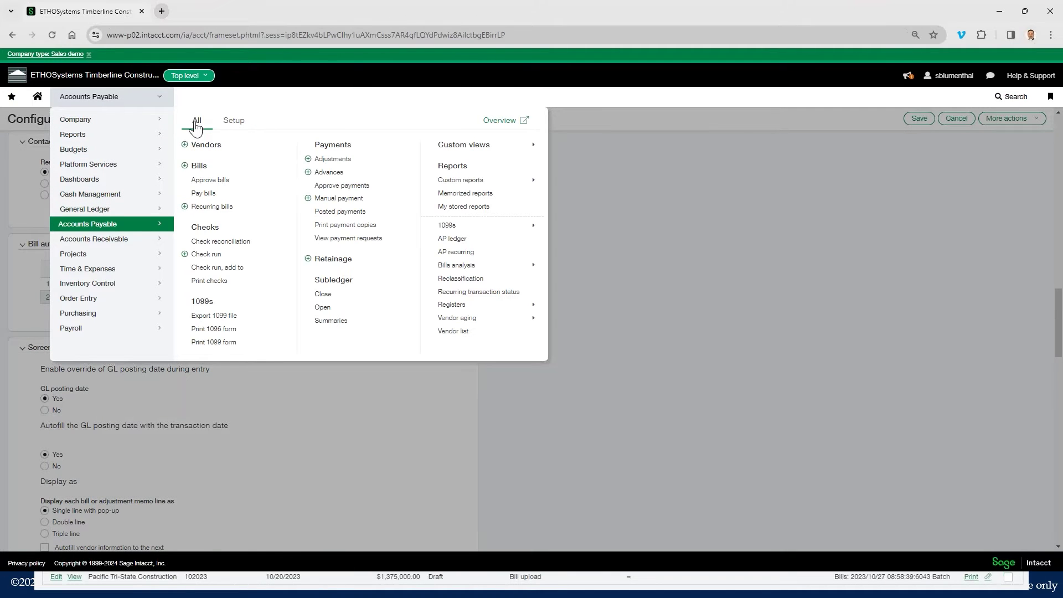
pyautogui.click(220, 176)
pyautogui.click(582, 105)
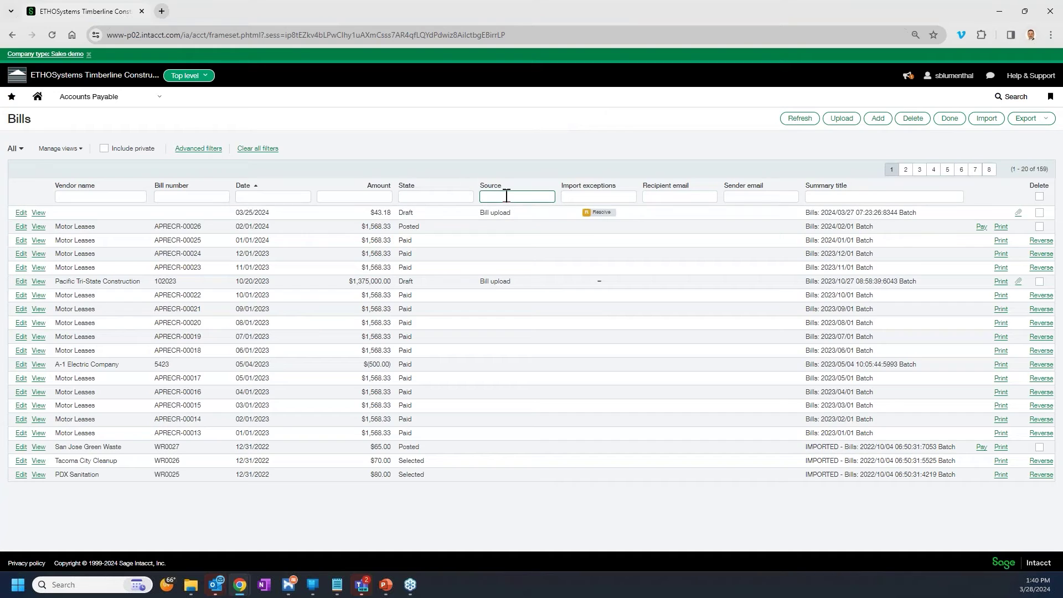
pyautogui.click(506, 196)
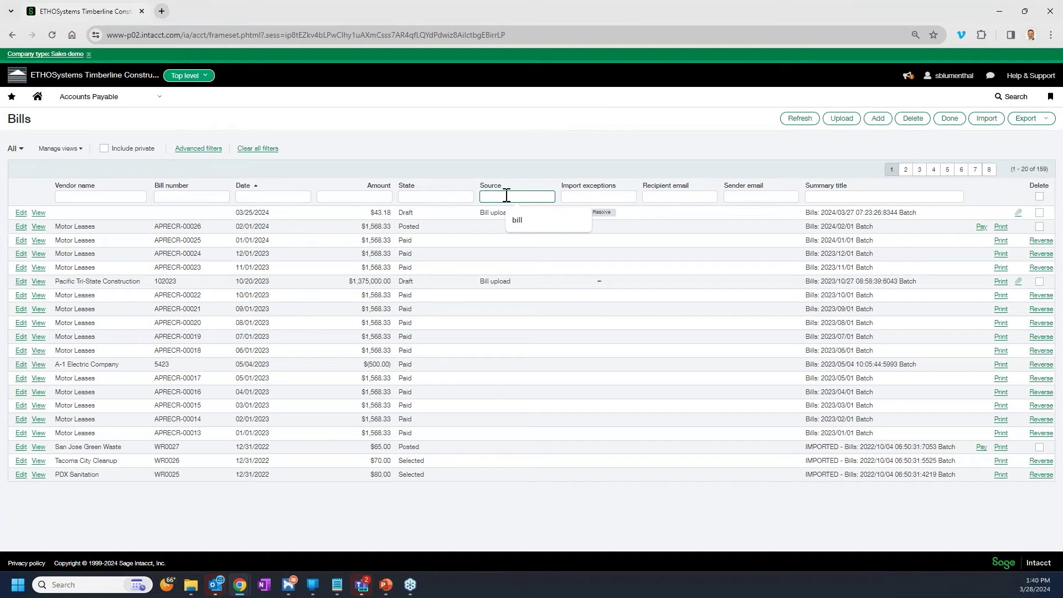
pyautogui.write('bill')
pyautogui.press('Return')
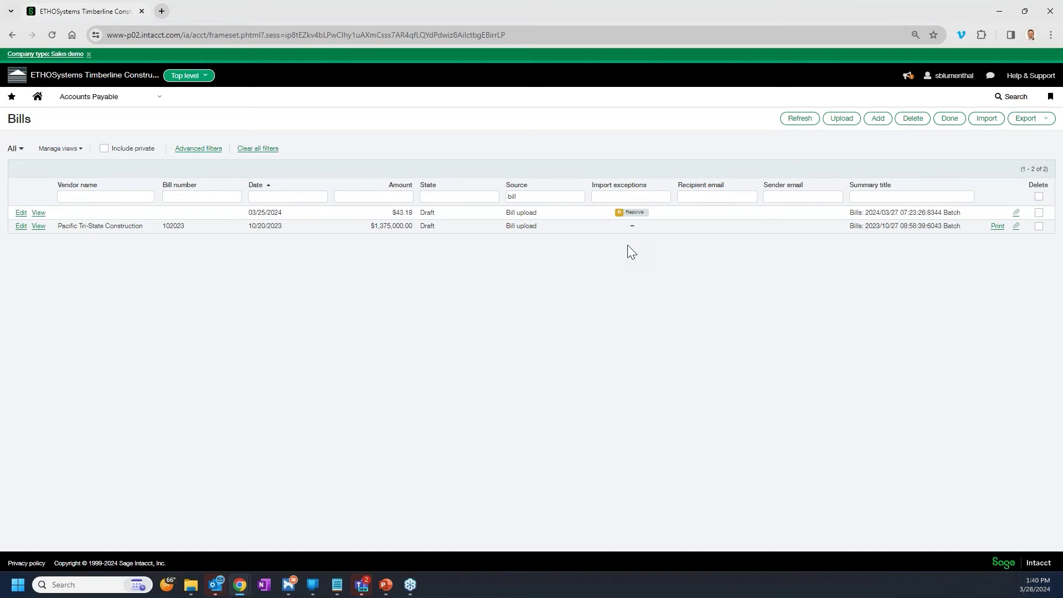
# Check the import exception reason on the bill dated 03/25/2024 and refresh the bills list
pyautogui.moveTo(640, 215)
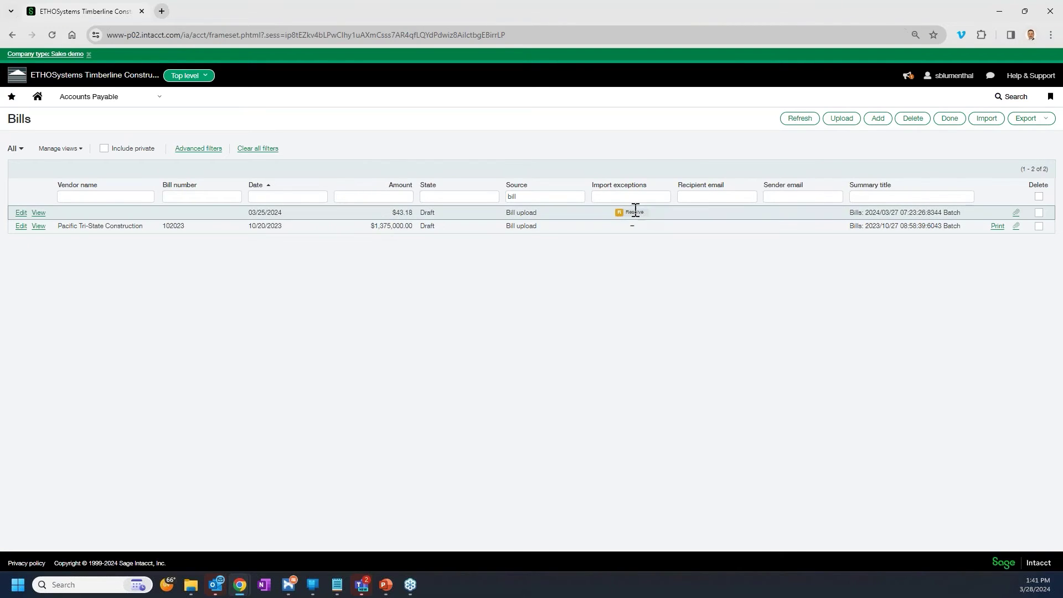
pyautogui.moveTo(635, 212)
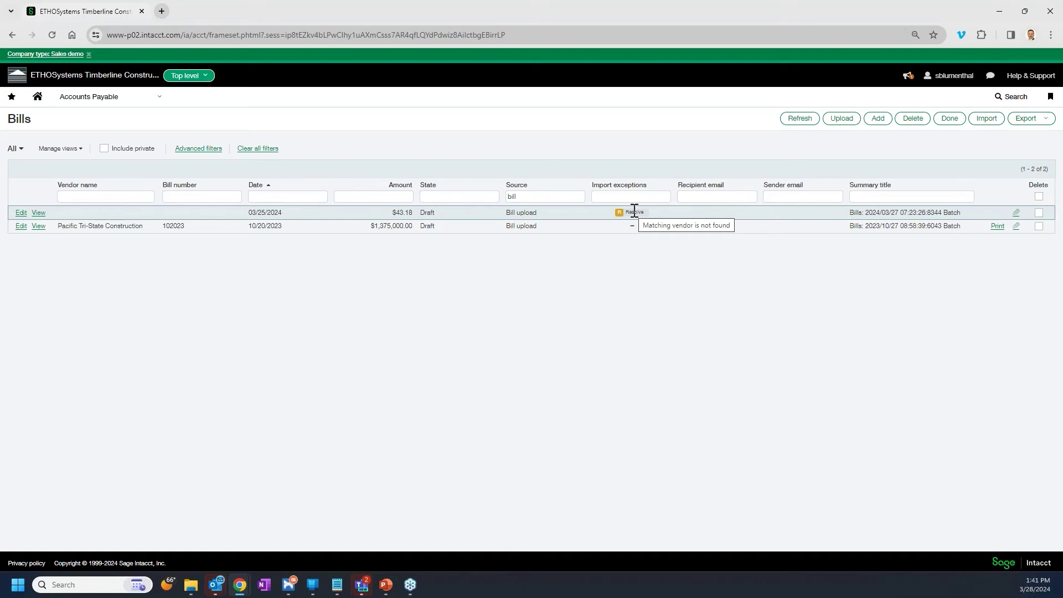
pyautogui.click(804, 122)
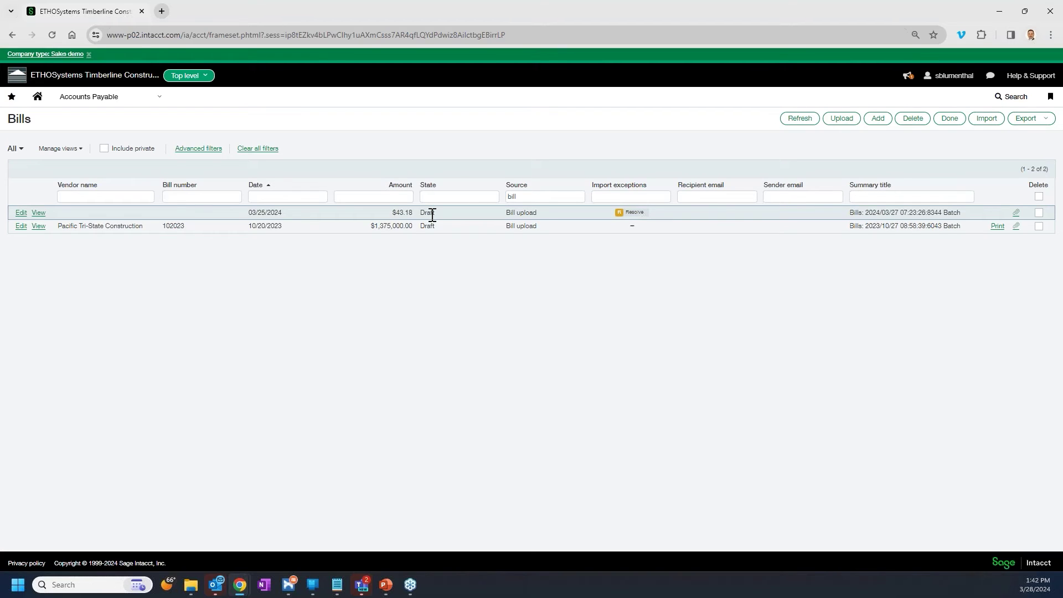
pyautogui.click(842, 119)
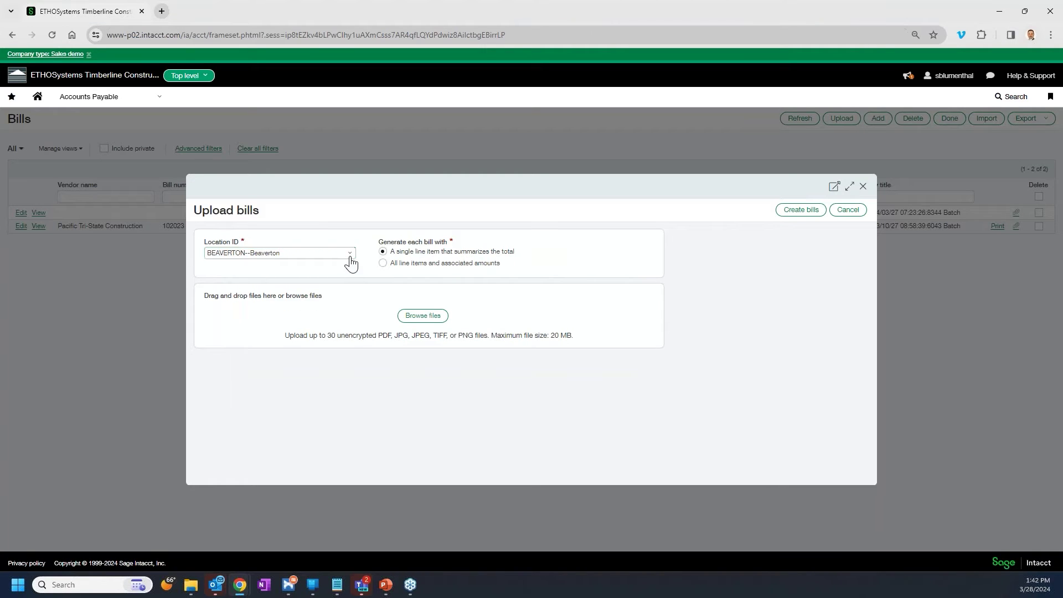
pyautogui.click(350, 258)
pyautogui.click(351, 259)
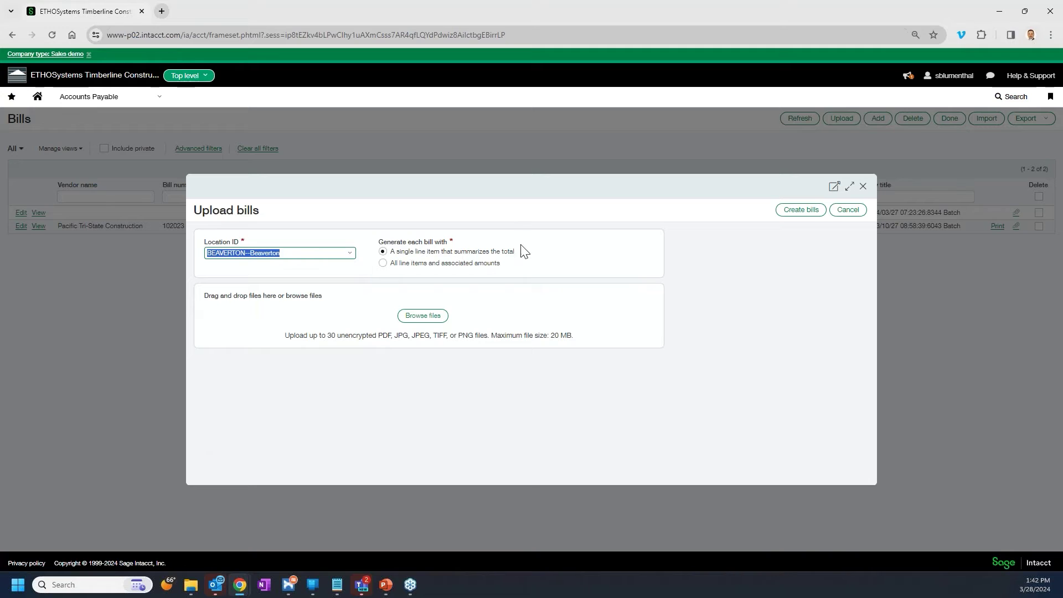
pyautogui.click(435, 266)
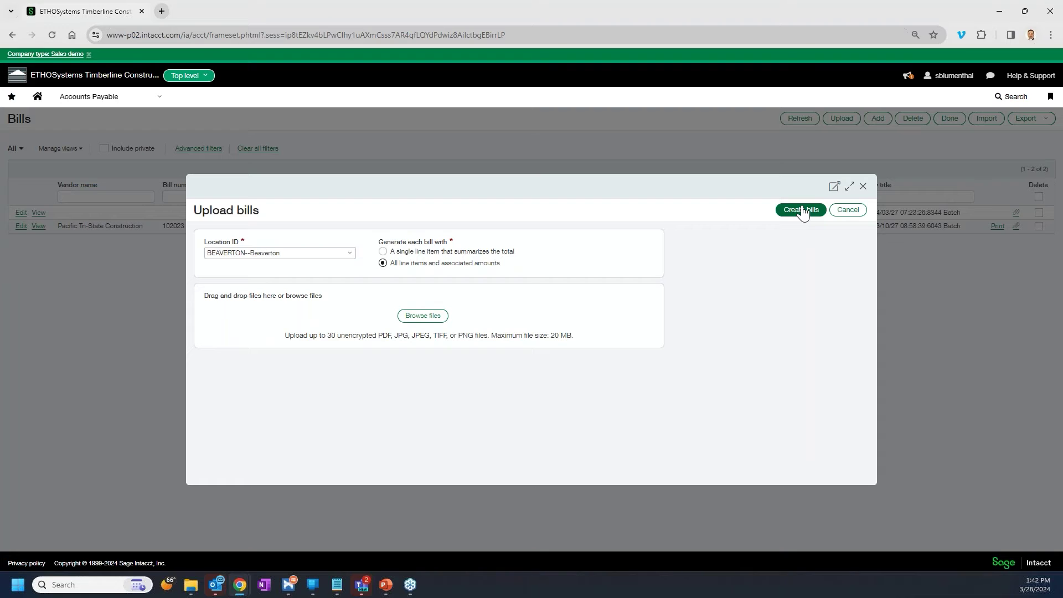
pyautogui.click(848, 213)
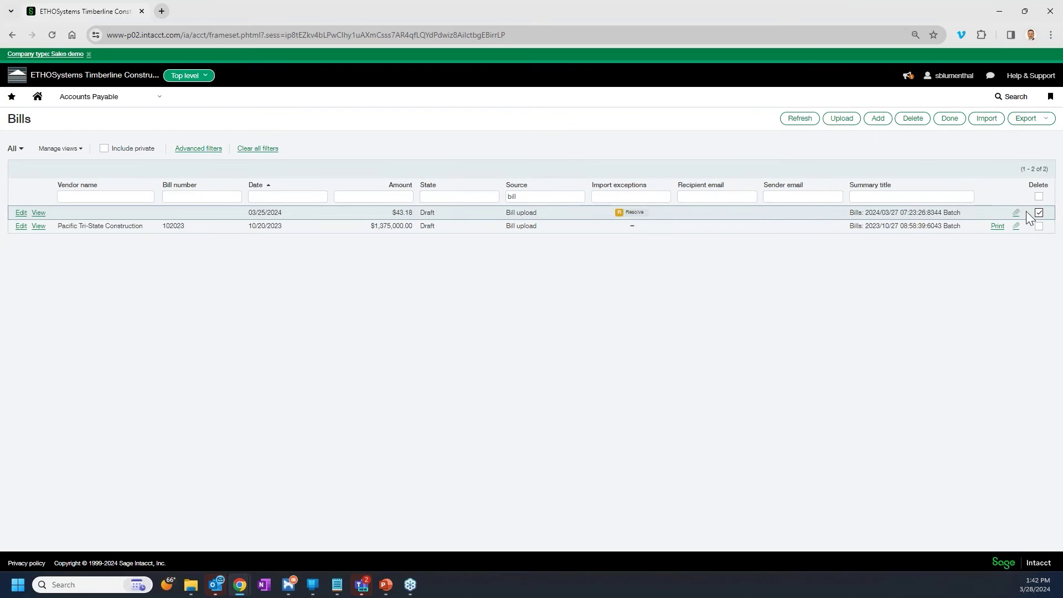
# Permanently delete the uploaded draft bill dated 03/25/2024
pyautogui.click(913, 122)
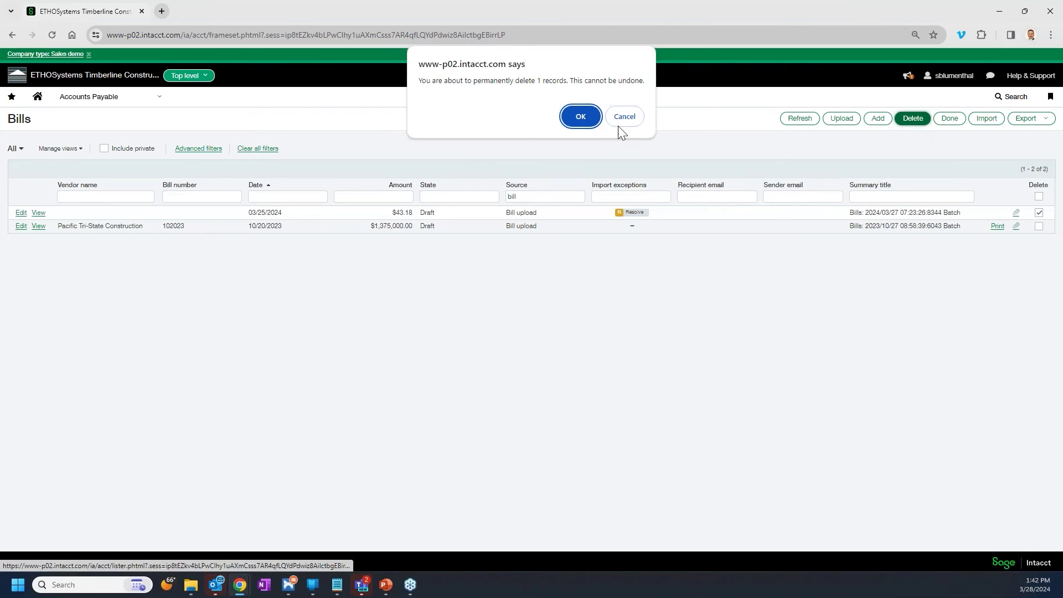
pyautogui.click(581, 116)
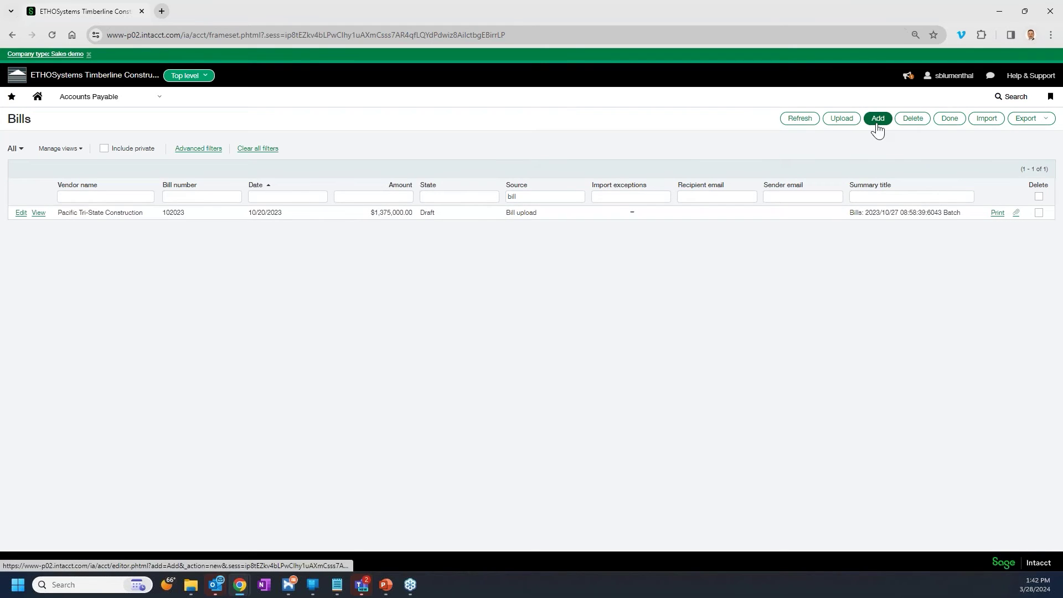
# Start a new bill upload with the location ID BEAVERTON--Beaverton
pyautogui.click(849, 121)
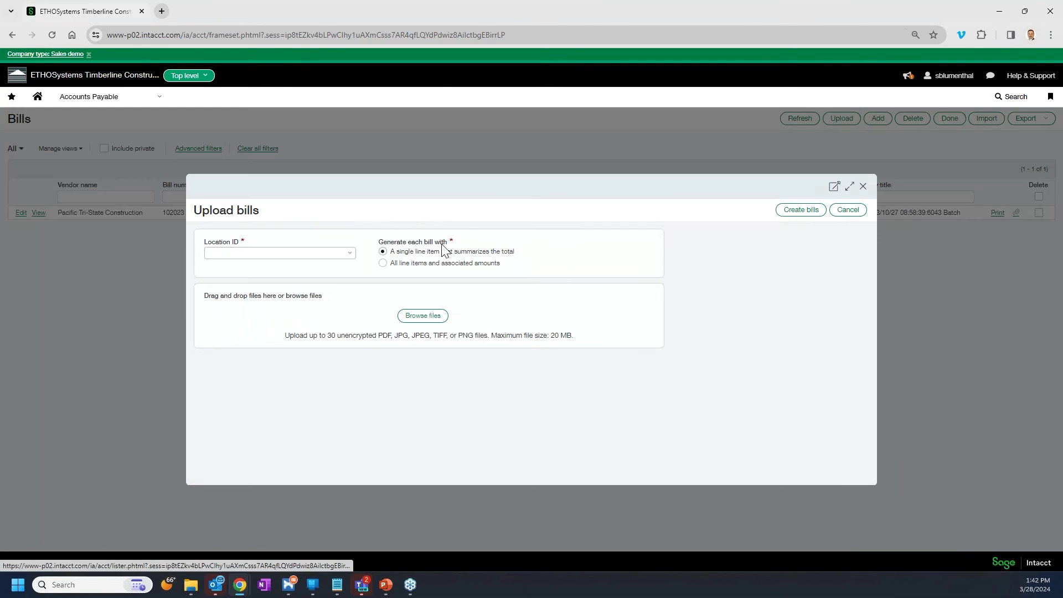
pyautogui.click(349, 256)
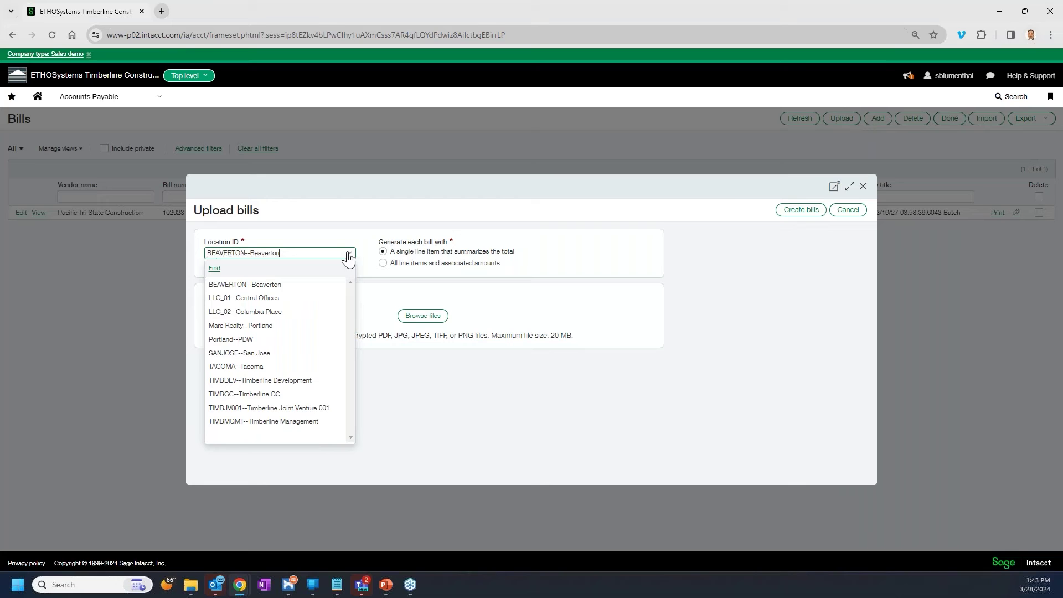
pyautogui.click(326, 283)
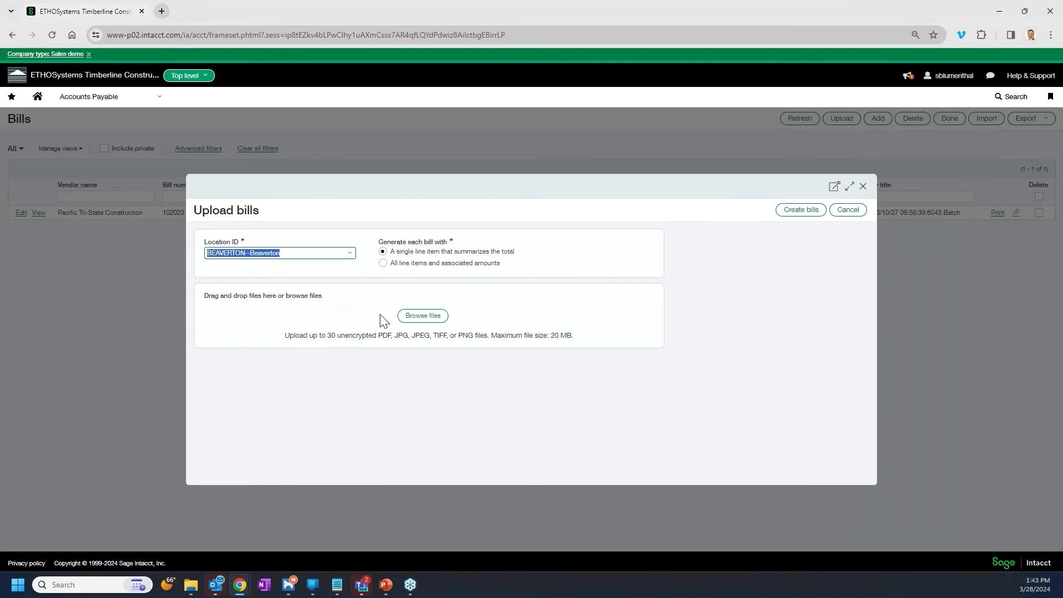
# Upload the Amazon.com order PDF from the AP Automation folder and create the bill from it
pyautogui.click(416, 311)
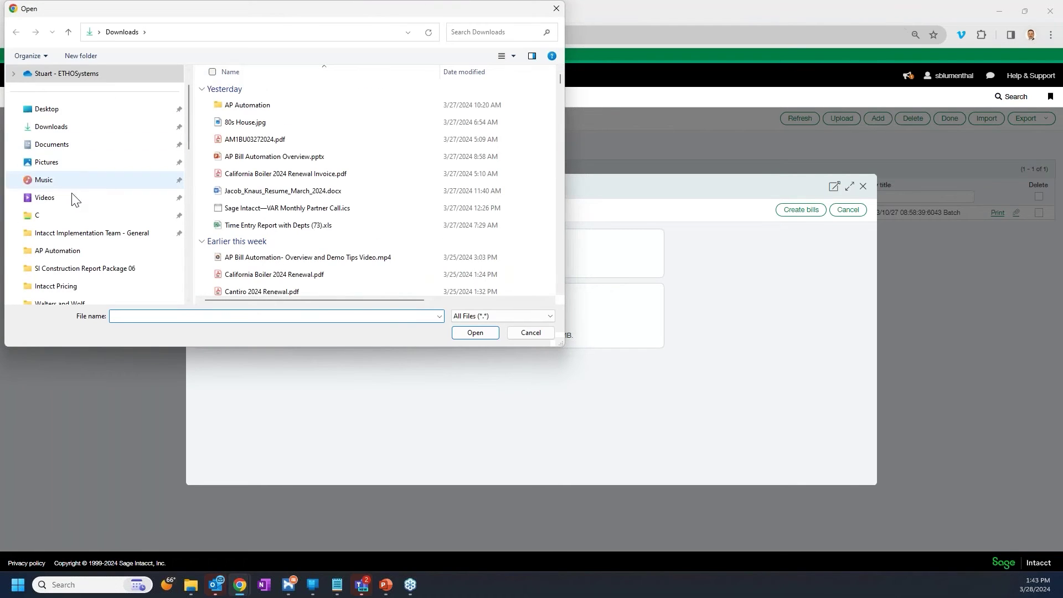
pyautogui.click(58, 251)
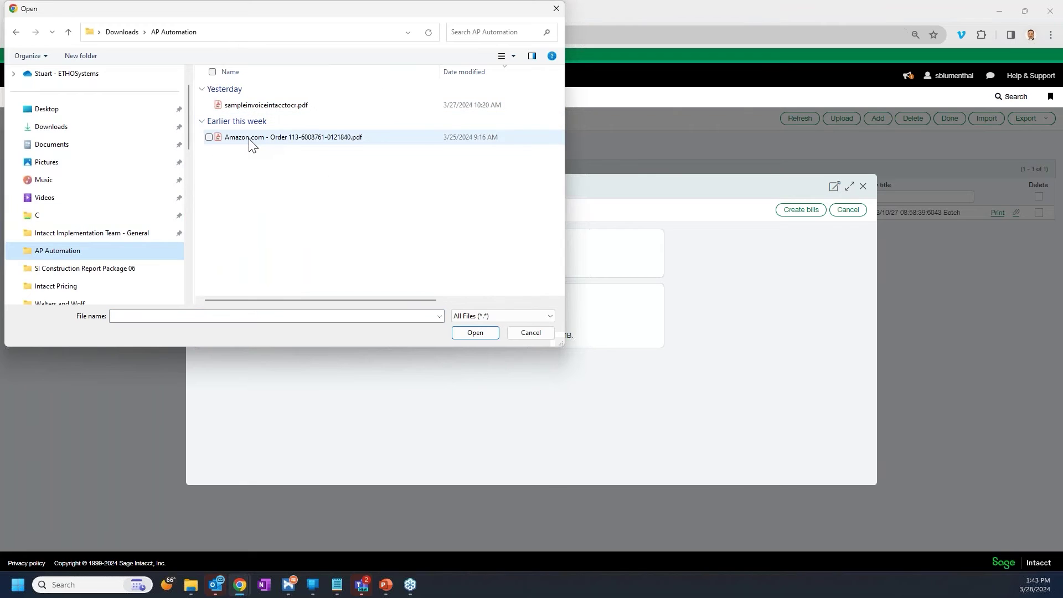
pyautogui.click(250, 140)
pyautogui.doubleClick(250, 141)
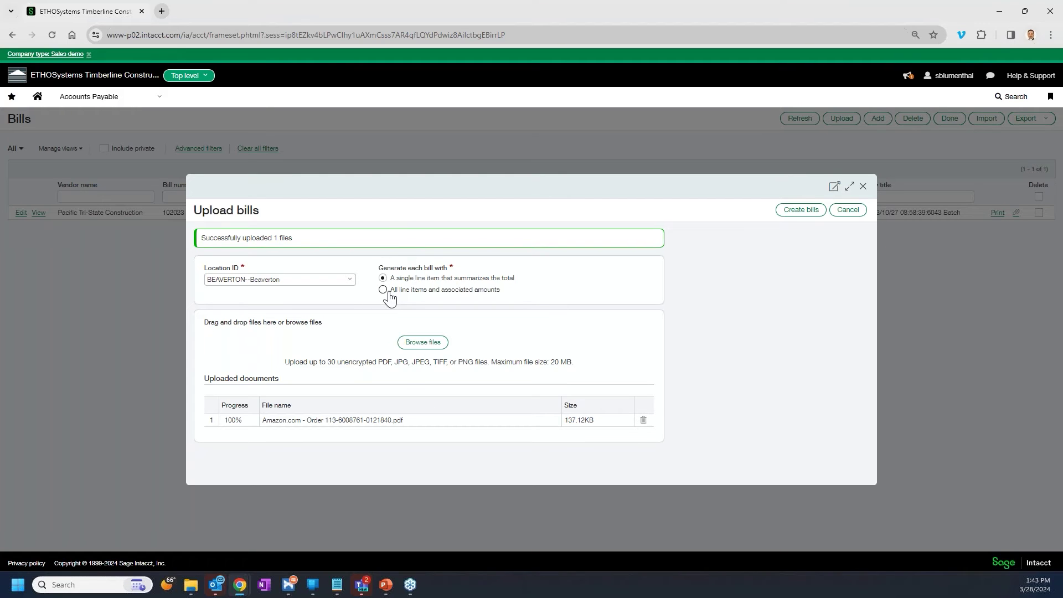
pyautogui.click(801, 209)
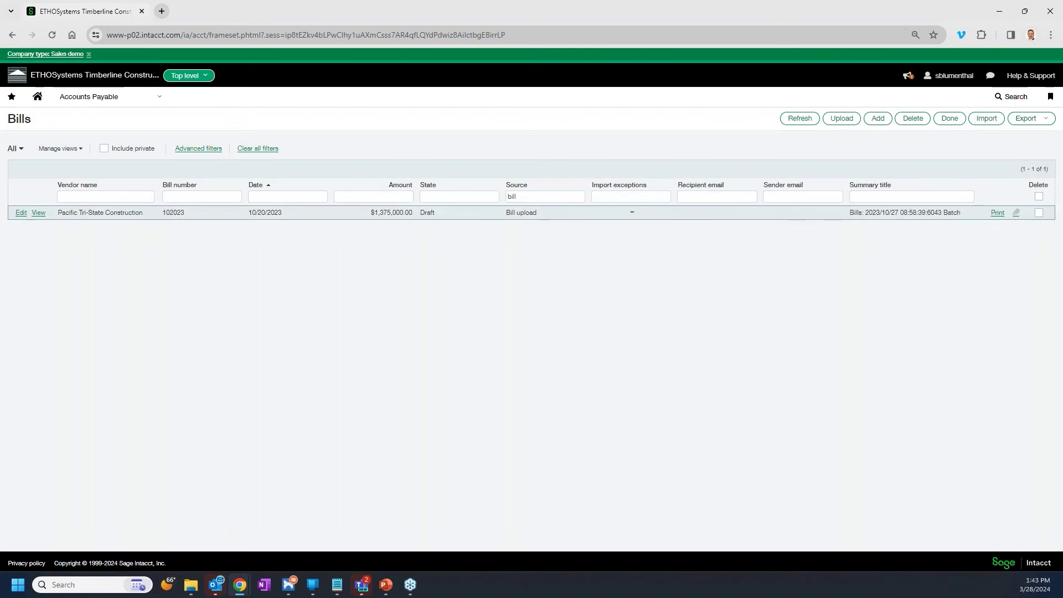
# Refresh the bills list to check the processing state of the newly uploaded bill
pyautogui.click(801, 124)
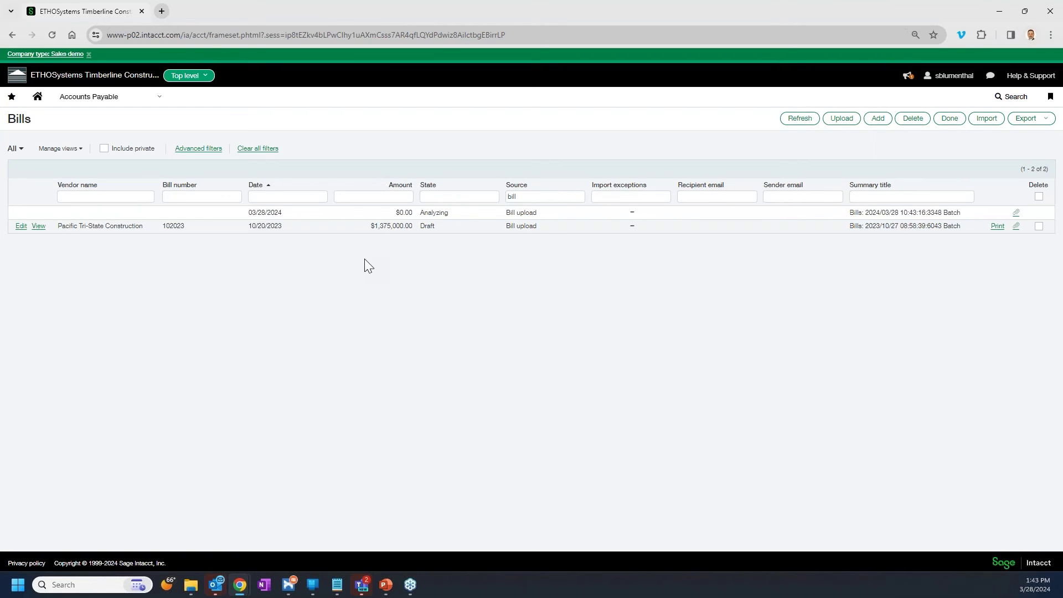
pyautogui.click(534, 197)
pyautogui.click(799, 119)
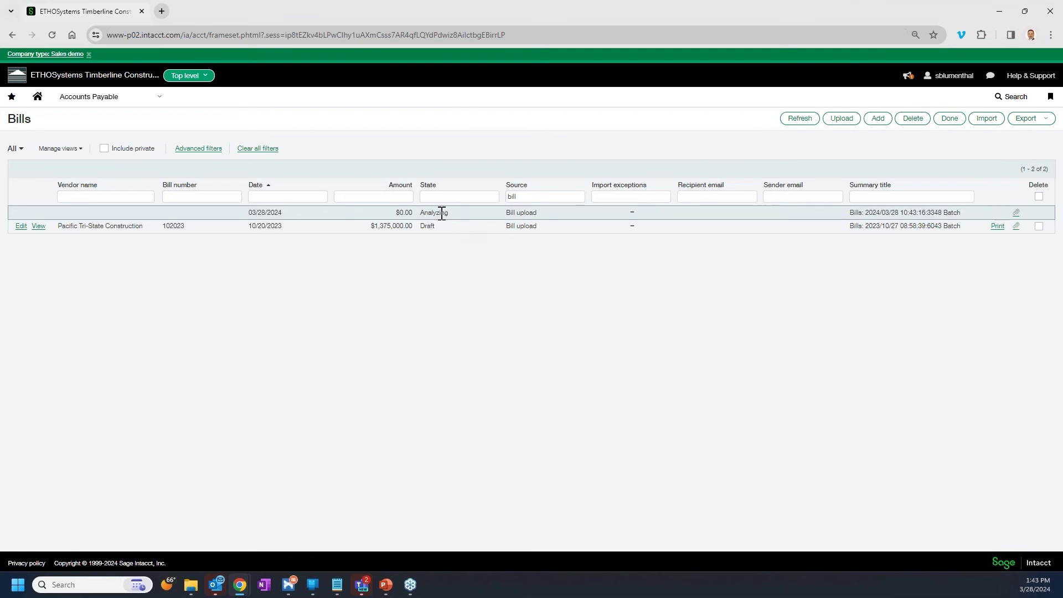
pyautogui.moveTo(386, 587)
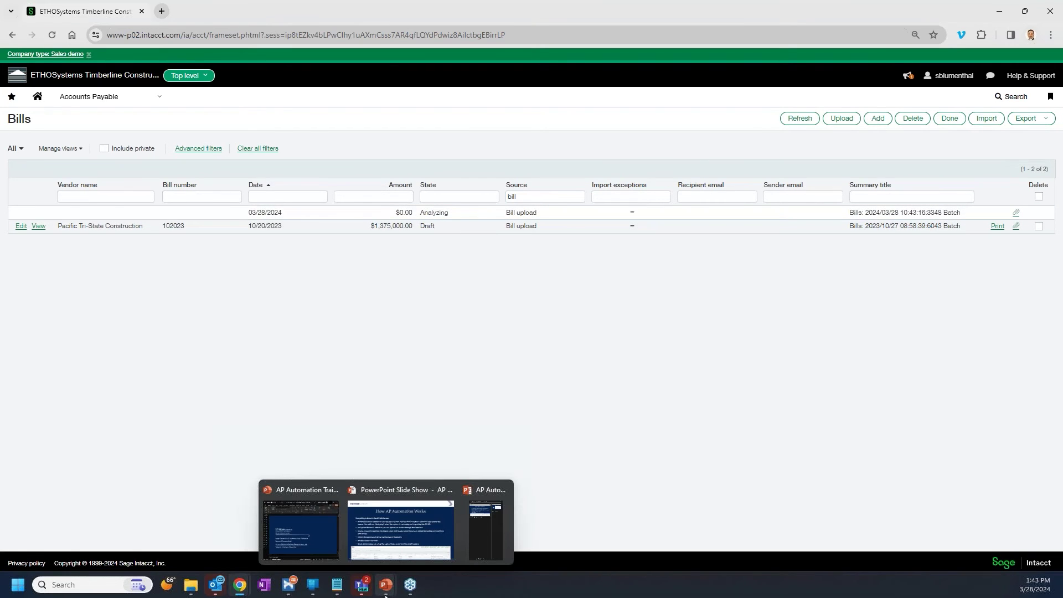